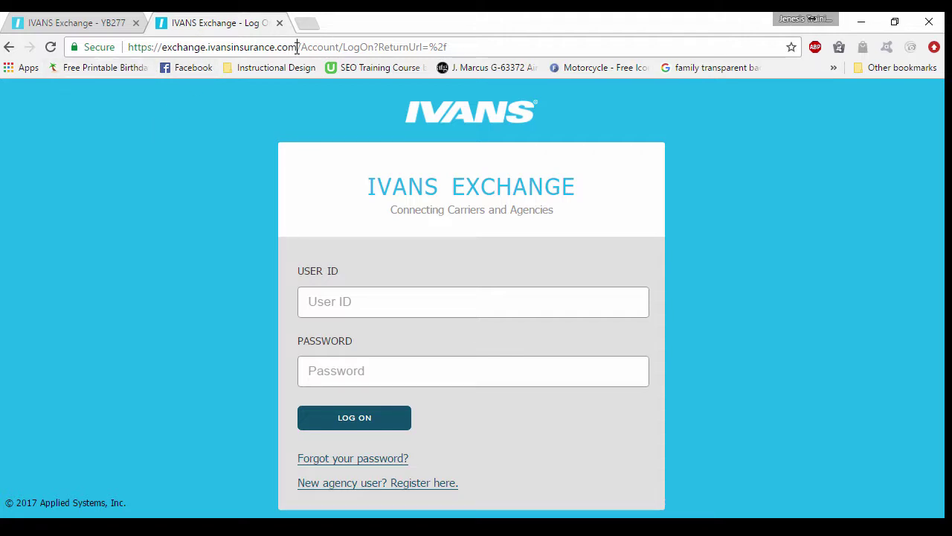
- Select the base URL in the address bar, then return to the signed-in Carolina Services Inc. dashboard
drag(296, 47, 115, 59)
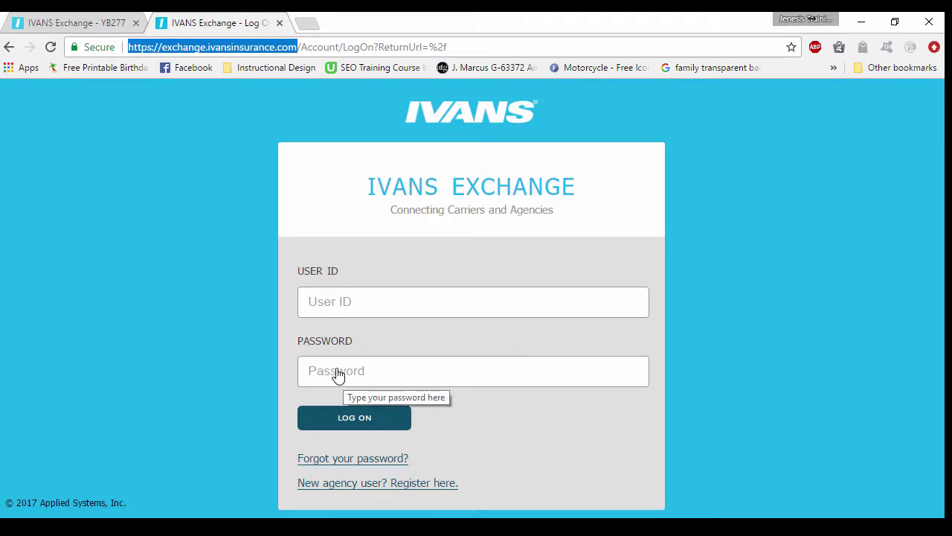
click(67, 24)
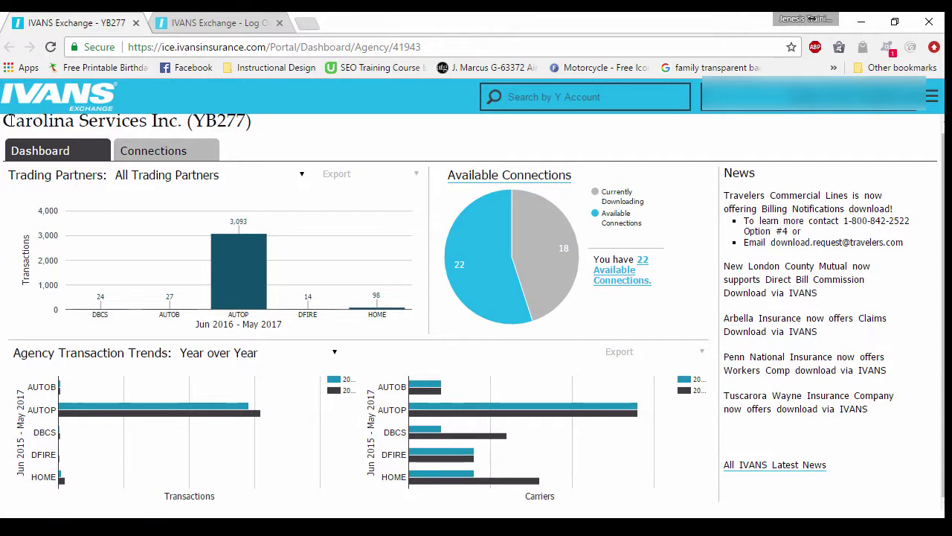
scroll(5, 120, up, 1)
drag(4, 121, 275, 128)
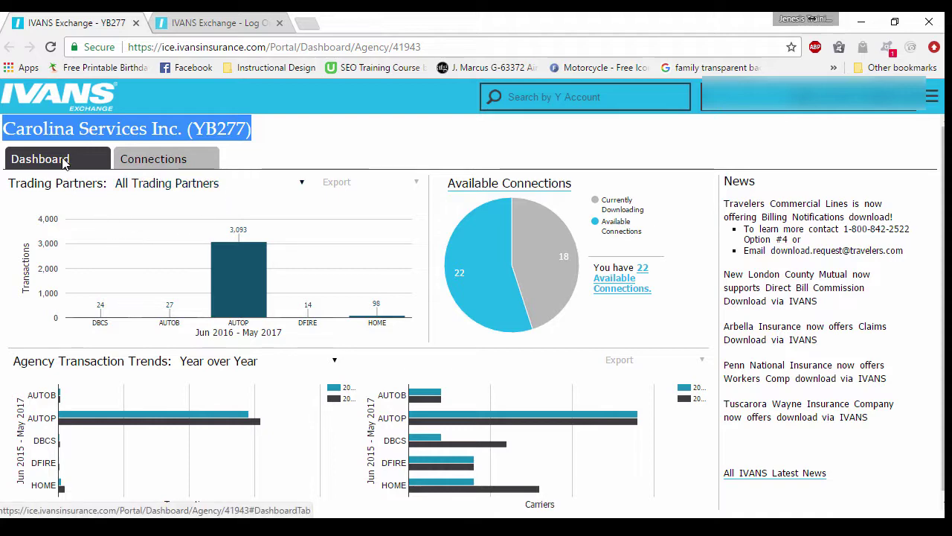
click(124, 162)
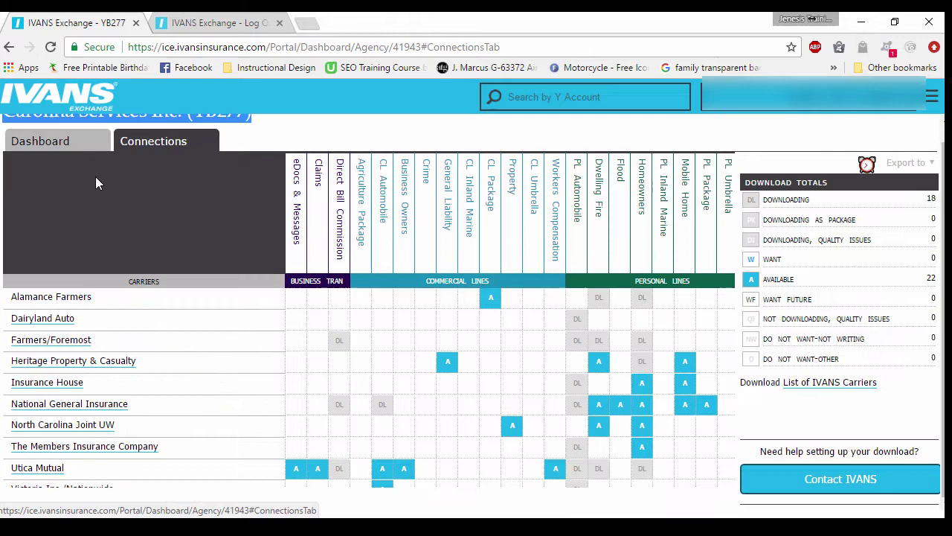
click(64, 152)
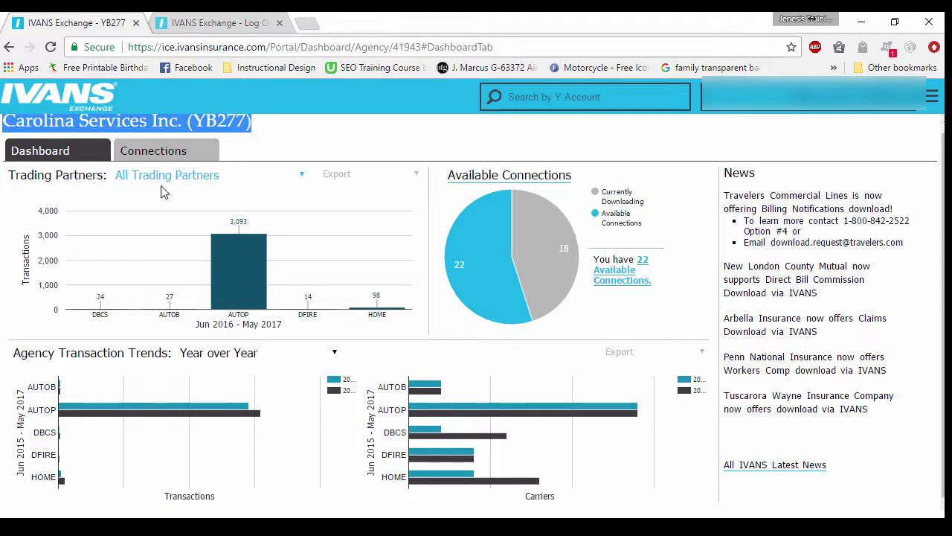
mouse_move(240, 266)
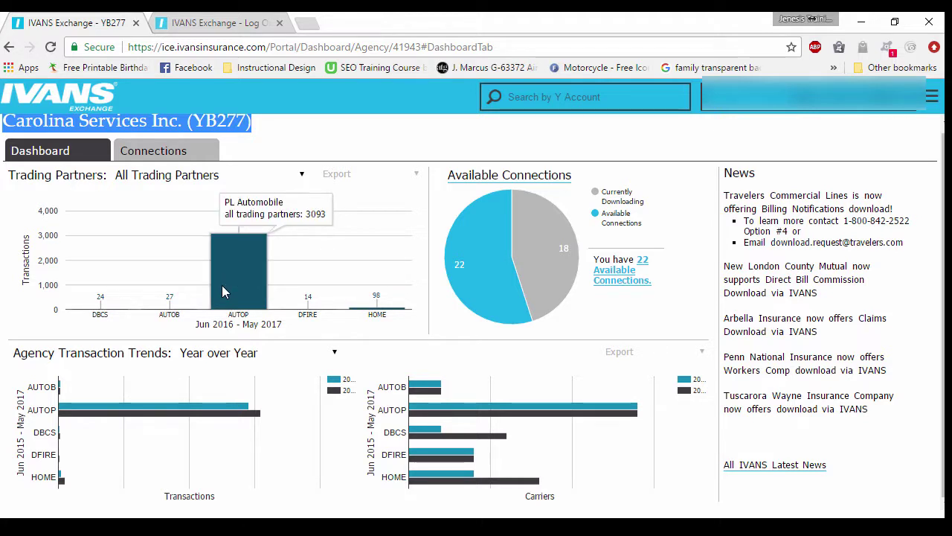
mouse_move(482, 270)
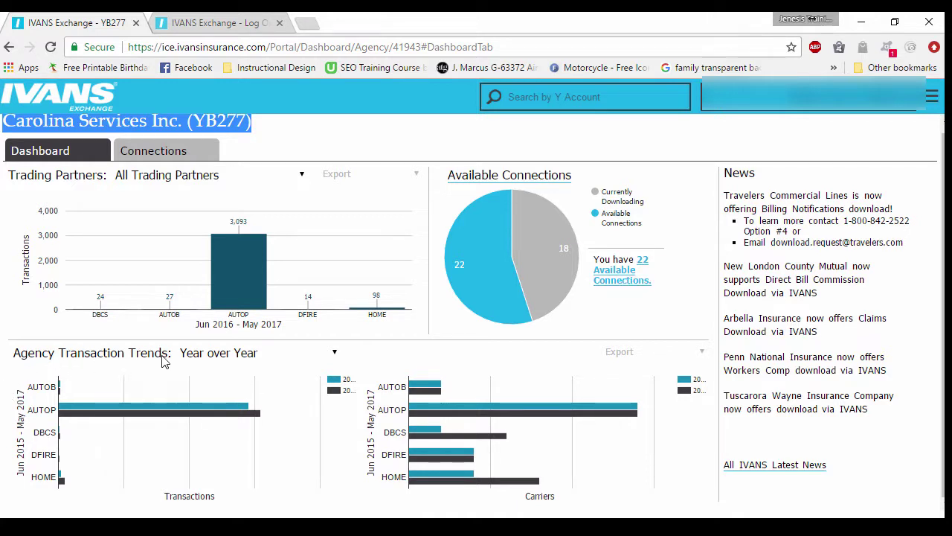
mouse_move(174, 414)
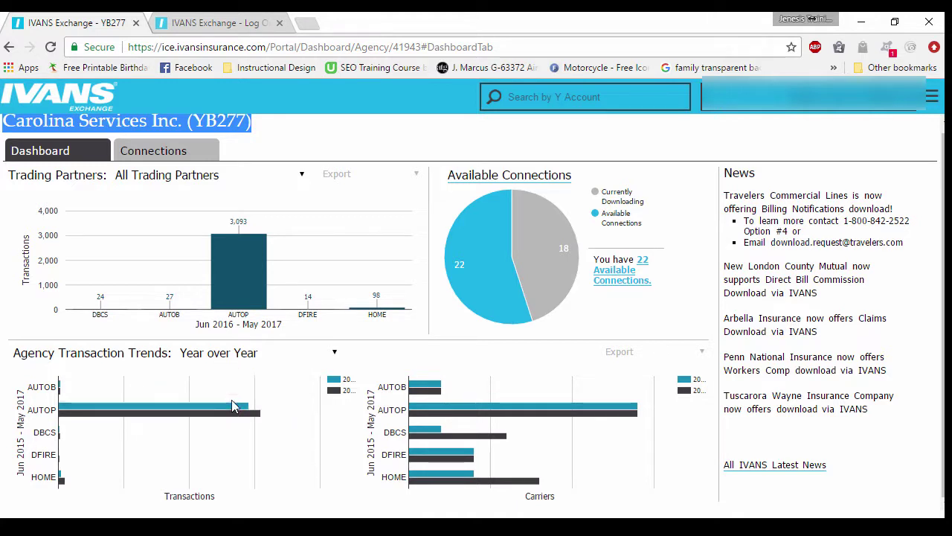
mouse_move(232, 414)
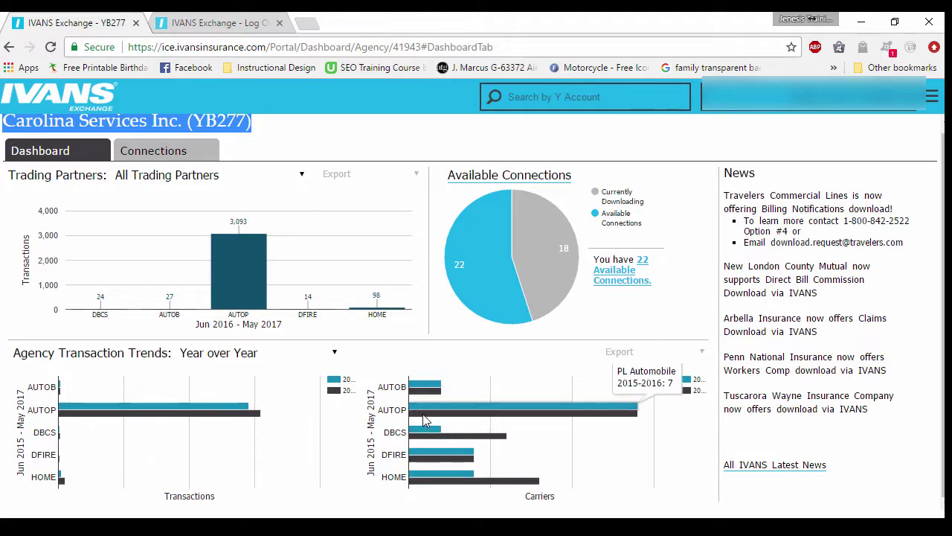
mouse_move(423, 477)
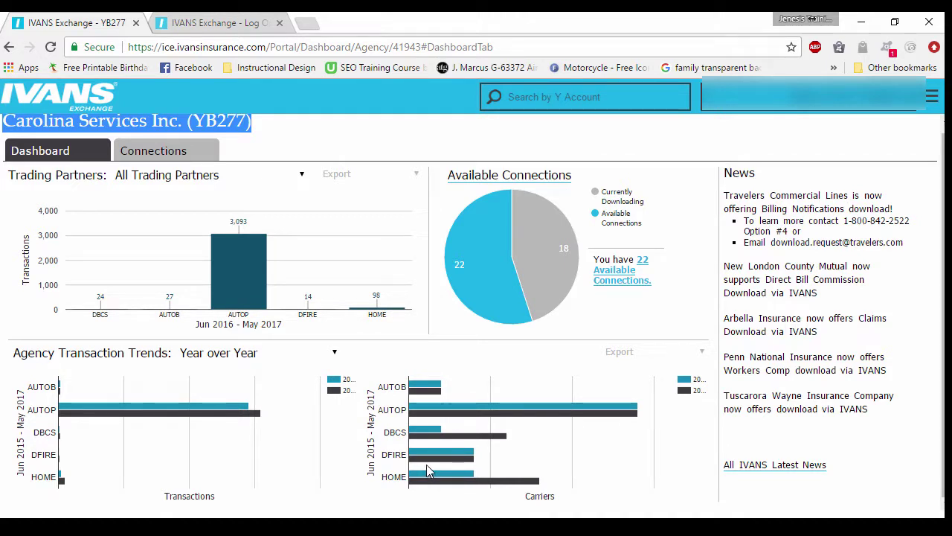
- Go to the ECS Mailbox Inbox via the menu and pick May 1, 2017 as start date
click(931, 103)
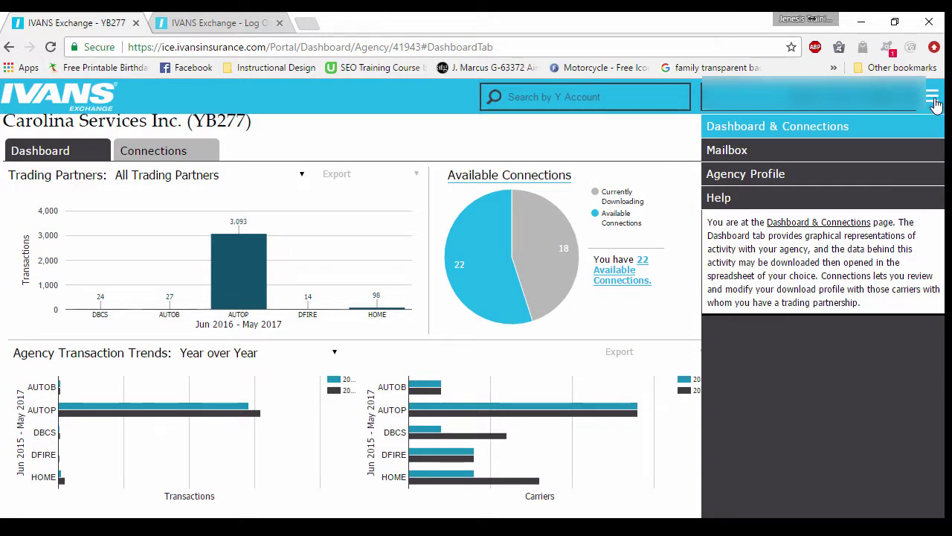
click(735, 152)
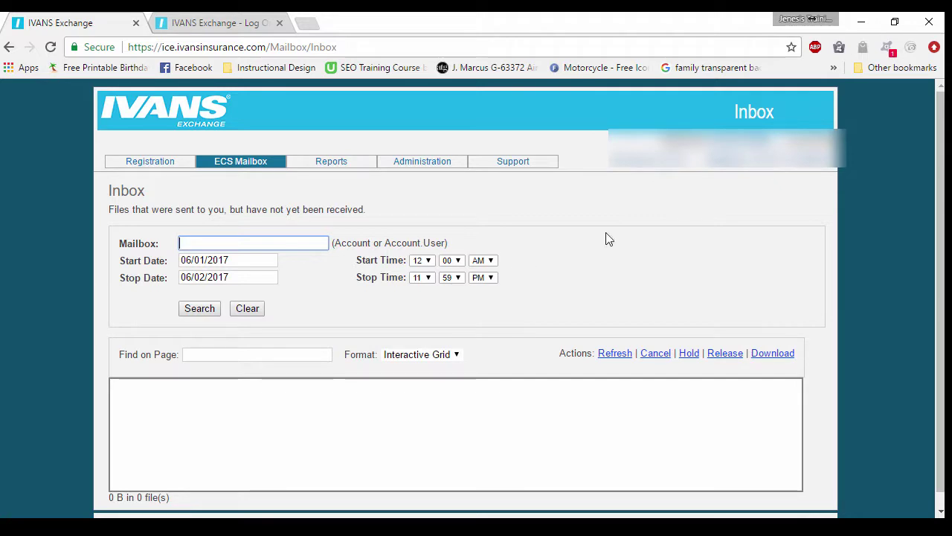
click(235, 259)
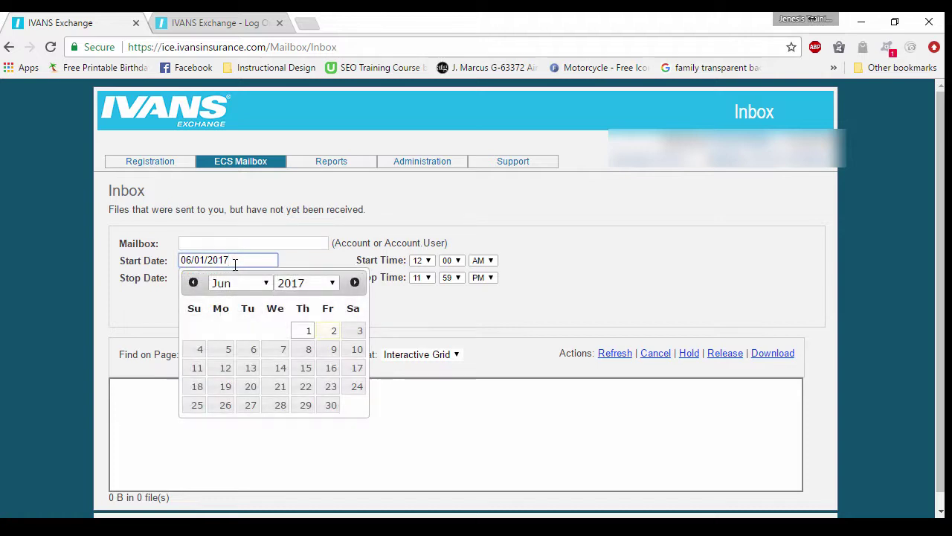
click(192, 283)
click(226, 332)
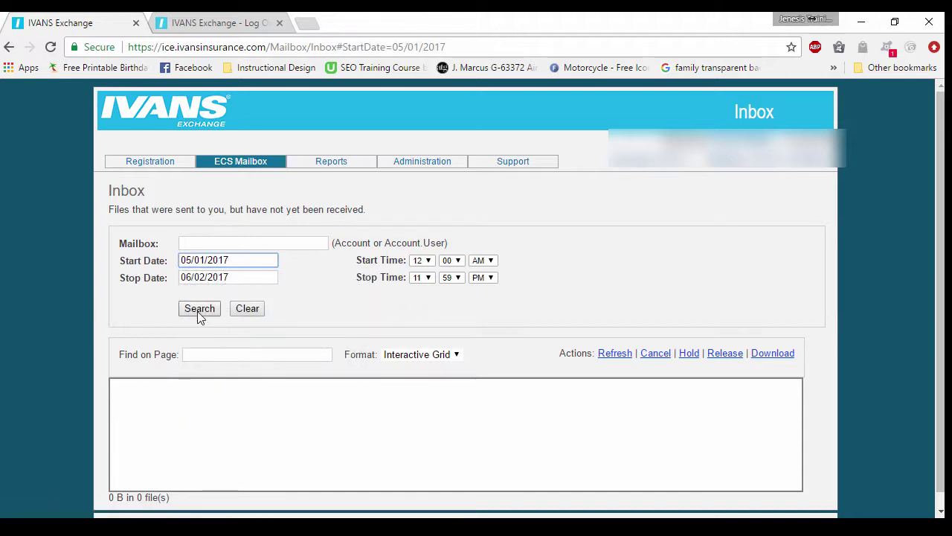
mouse_move(249, 158)
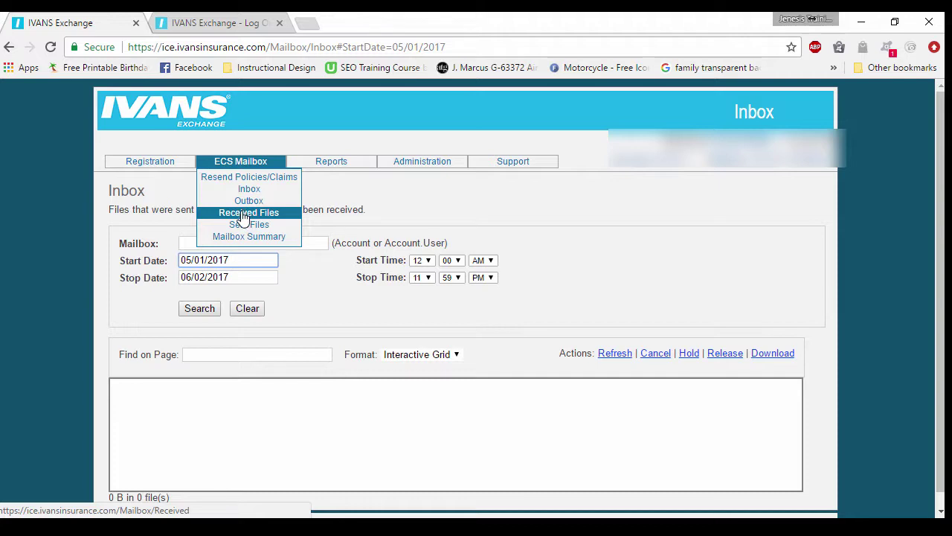
- Search Received Files from 05/01/2017 to 06/02/2017 and browse the three pages of results
click(242, 216)
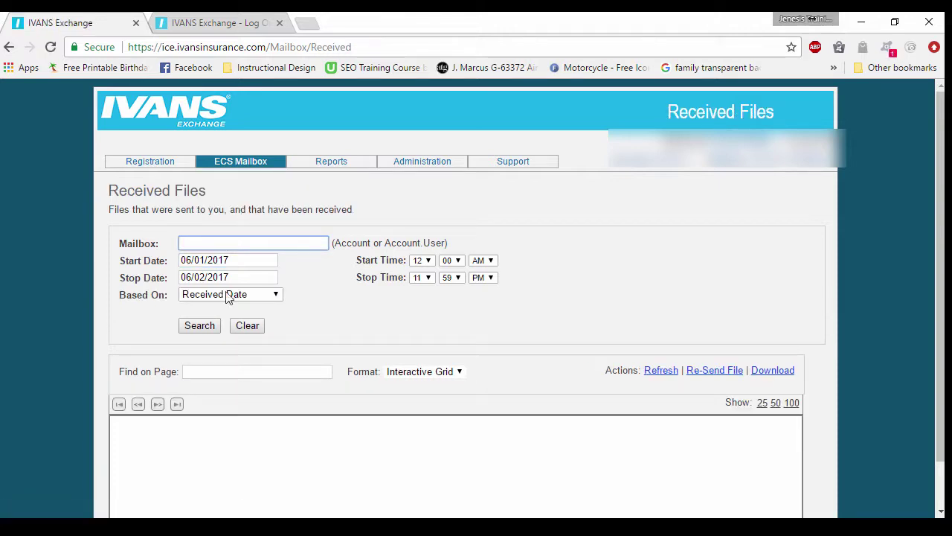
click(236, 260)
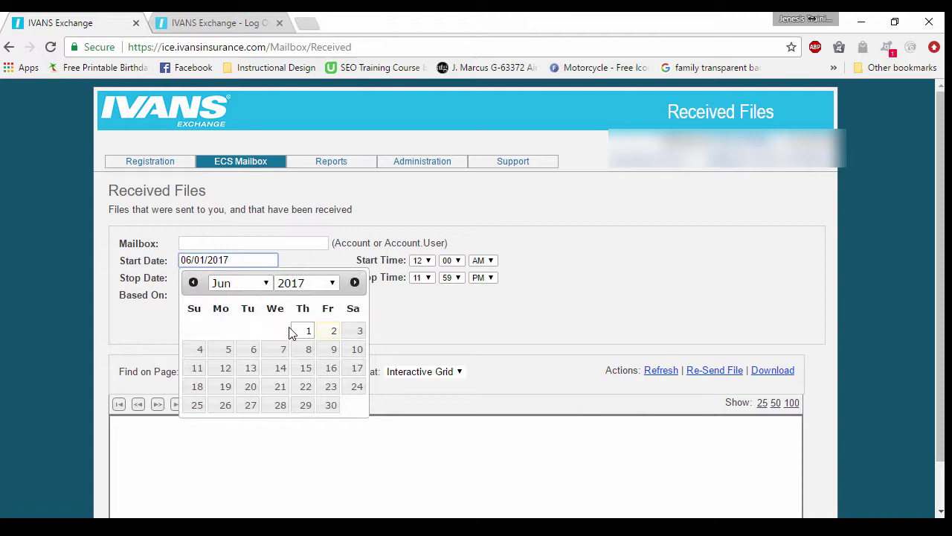
click(193, 282)
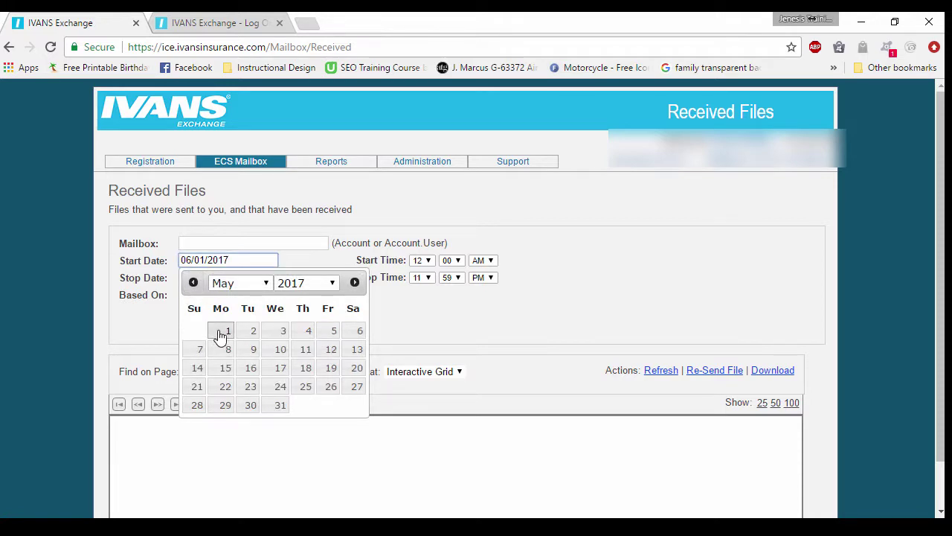
click(223, 331)
click(196, 326)
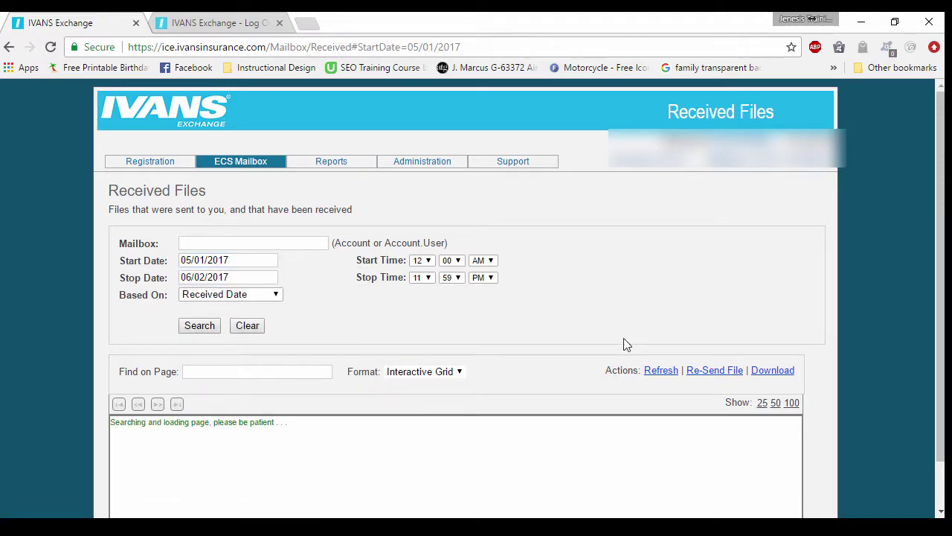
scroll(782, 361, down, 4)
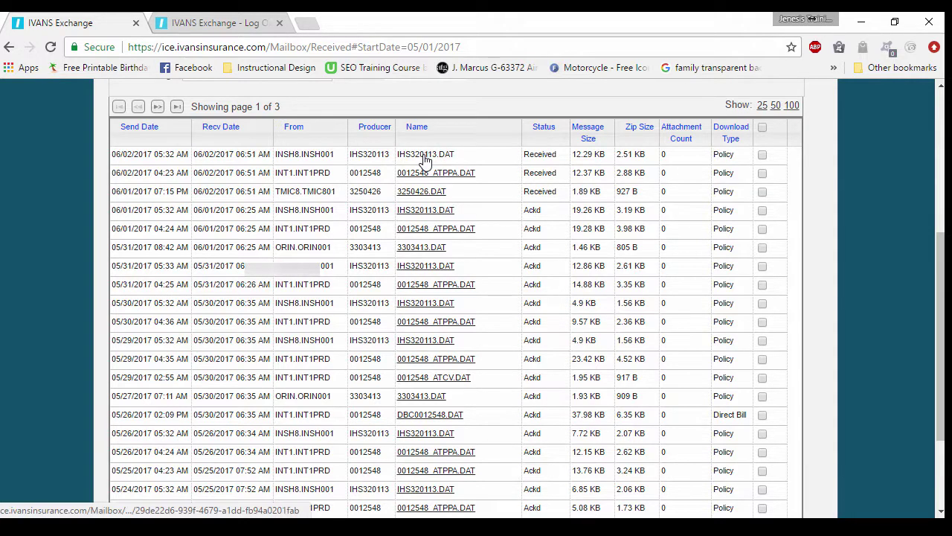
- Open IHS320113.DAT and review its General Information and five-transaction Contents table
click(424, 156)
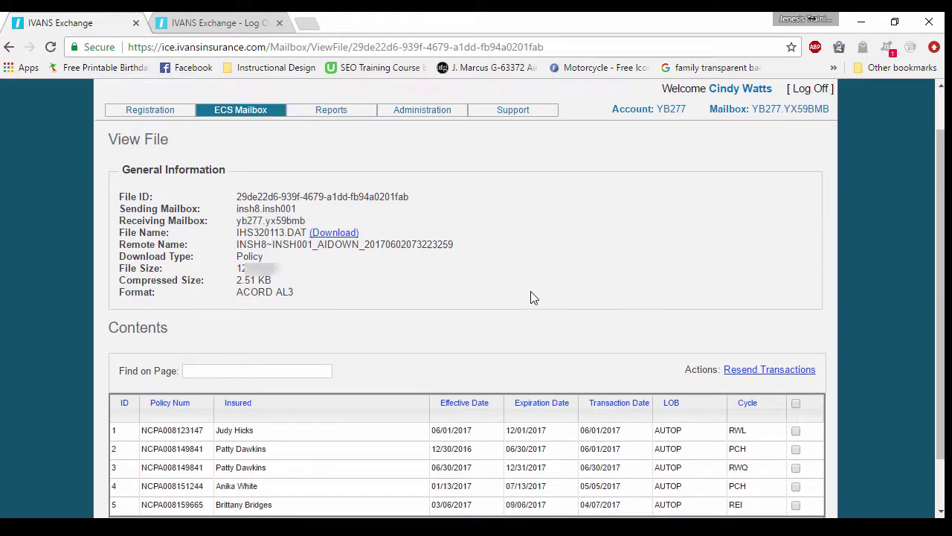
scroll(531, 297, down, 2)
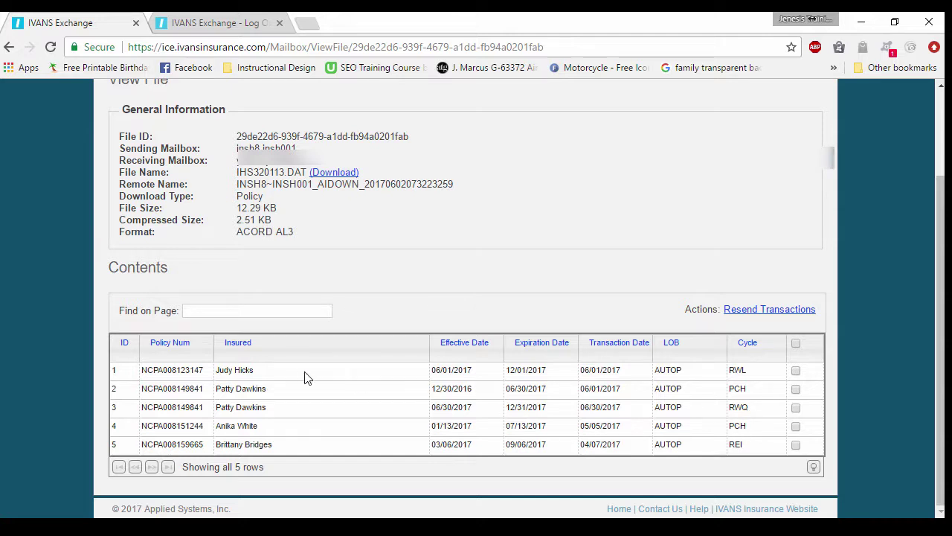
scroll(311, 353, up, 1)
scroll(311, 353, up, 2)
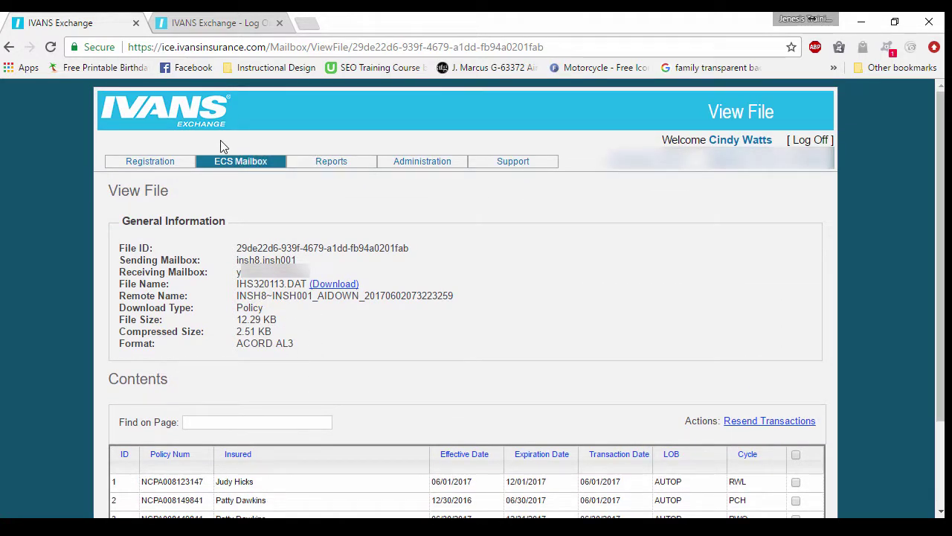
mouse_move(210, 168)
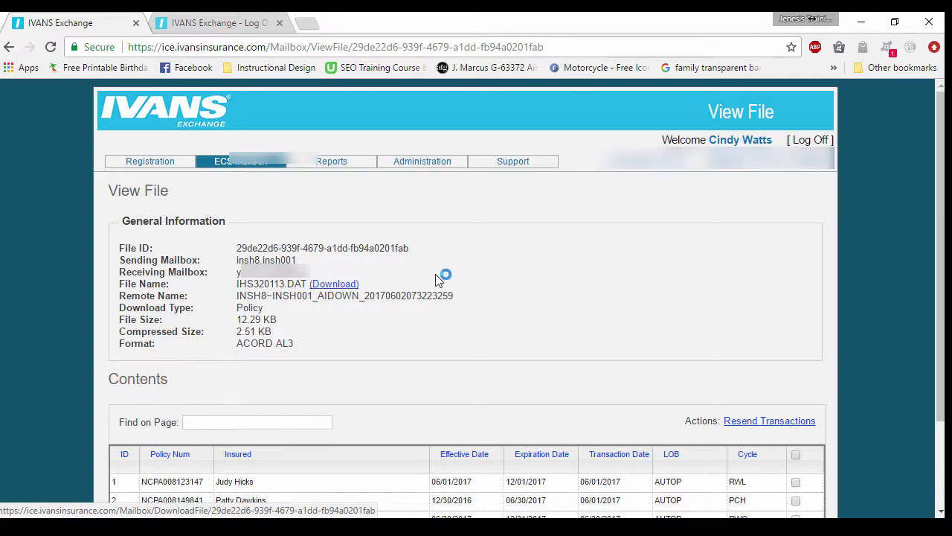
scroll(442, 276, down, 3)
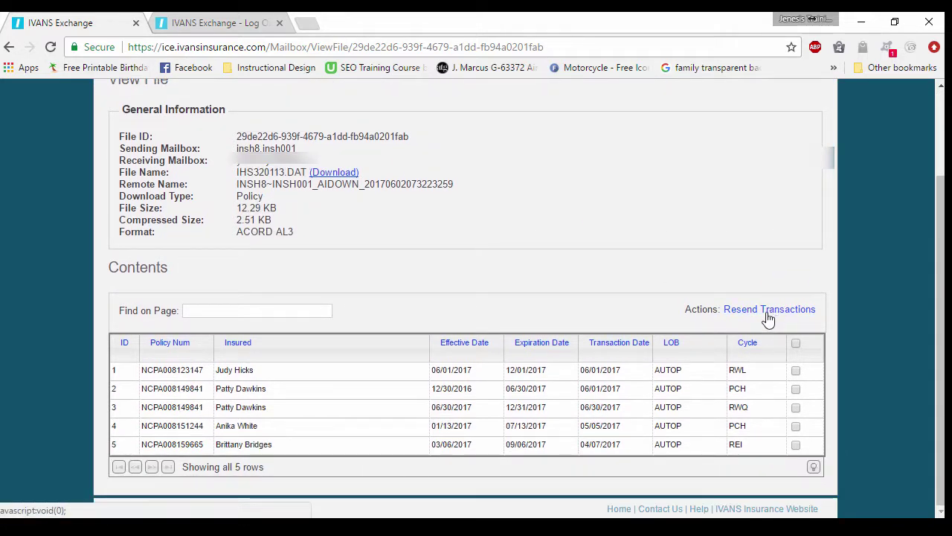
scroll(606, 264, up, 3)
- Search Received Files again for 05/01/2017 to 06/02/2017
mouse_move(241, 161)
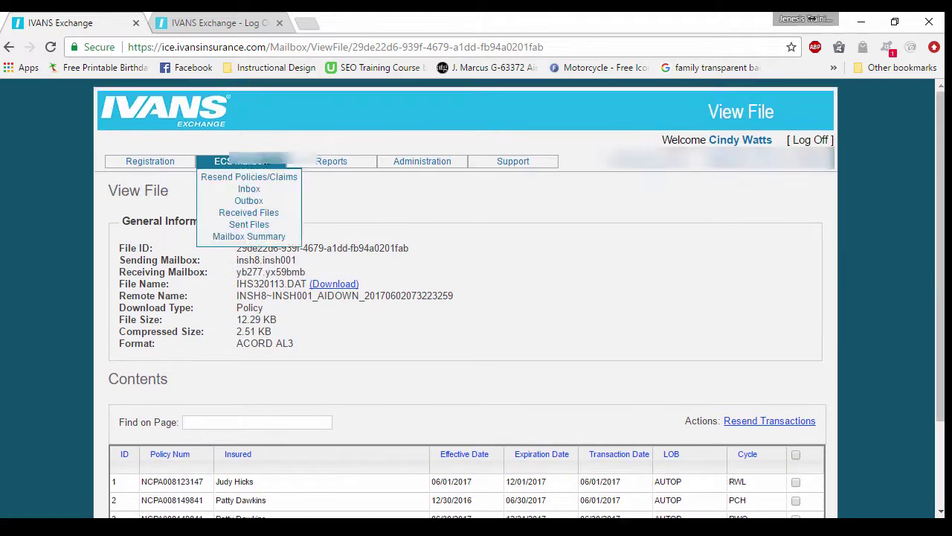
click(250, 213)
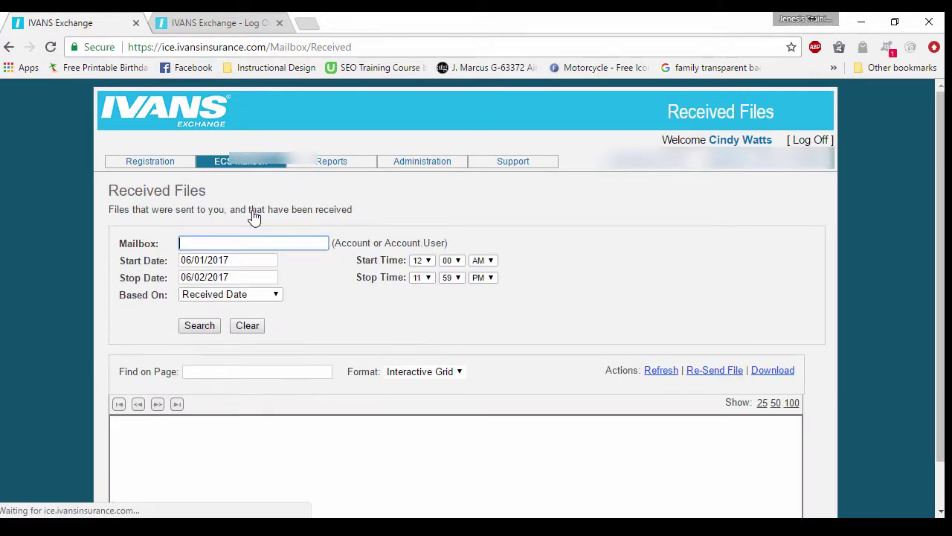
click(242, 261)
click(193, 283)
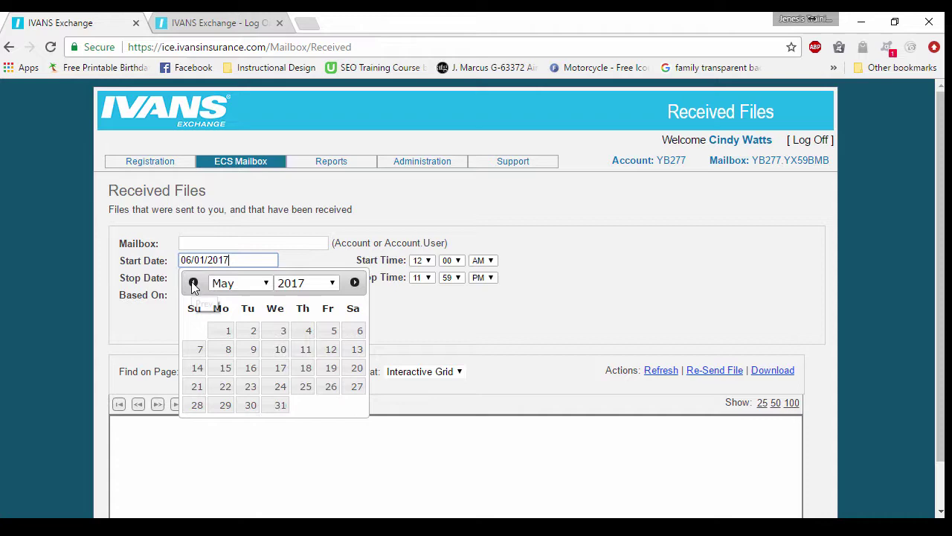
click(228, 331)
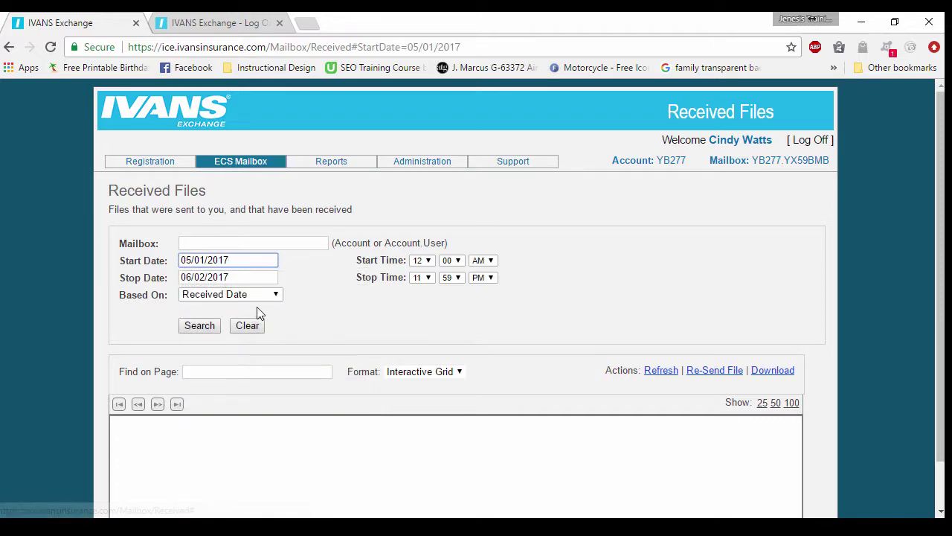
click(207, 327)
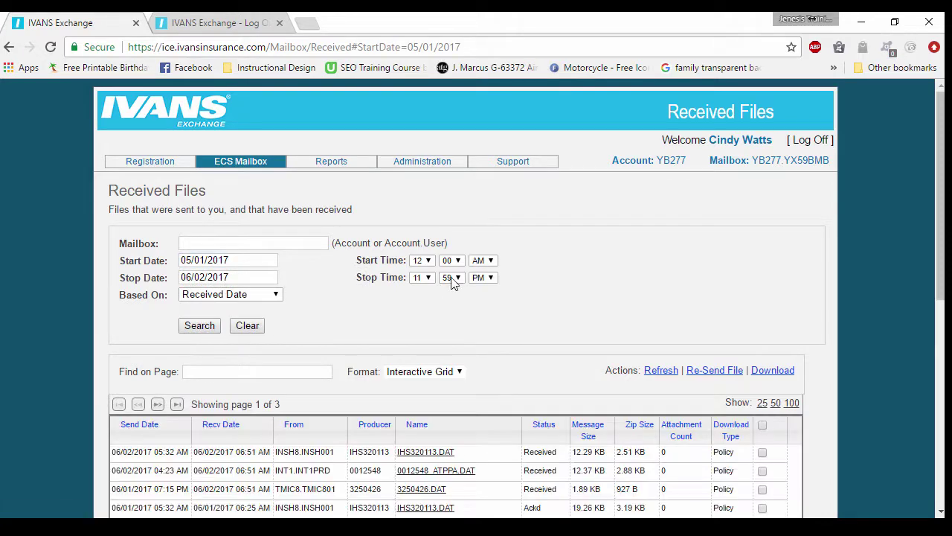
scroll(452, 281, down, 4)
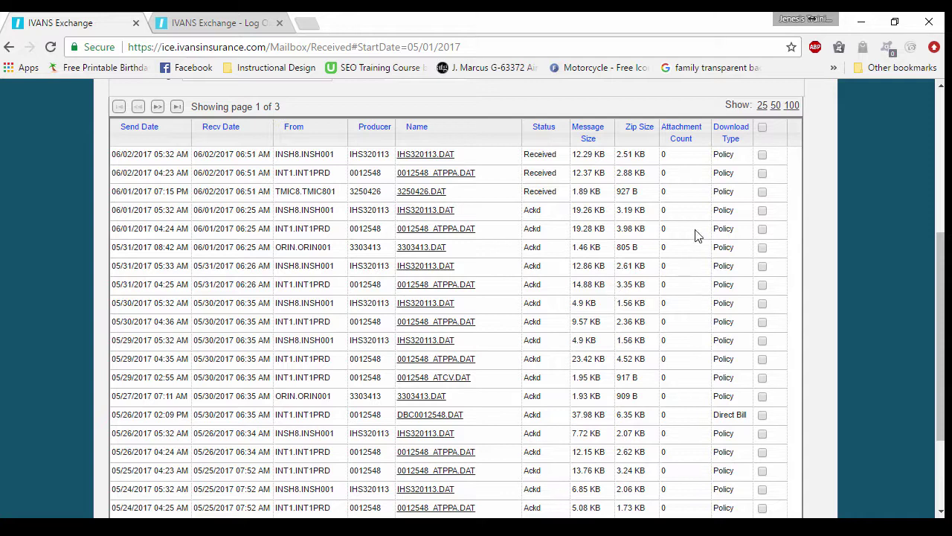
- Check the header select-all box to tick every file in the results
scroll(763, 154, up, 1)
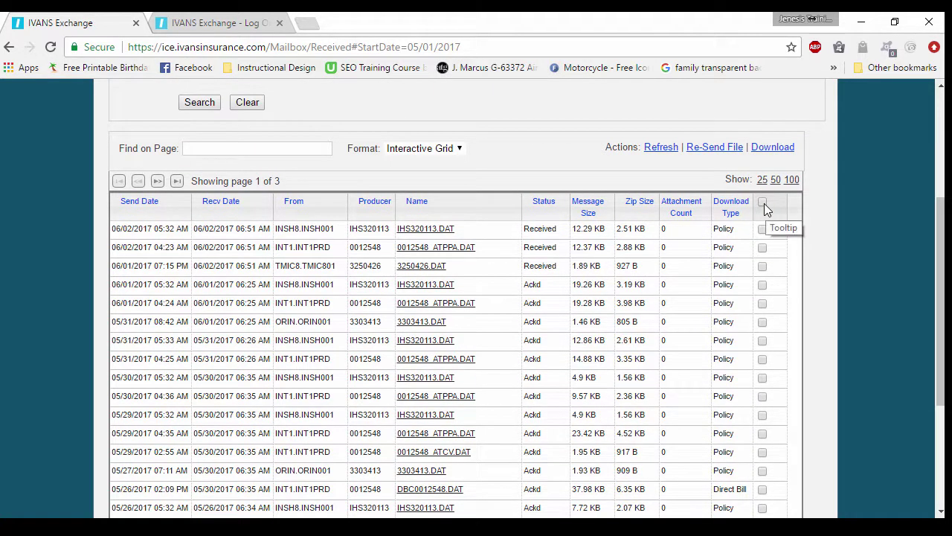
click(762, 203)
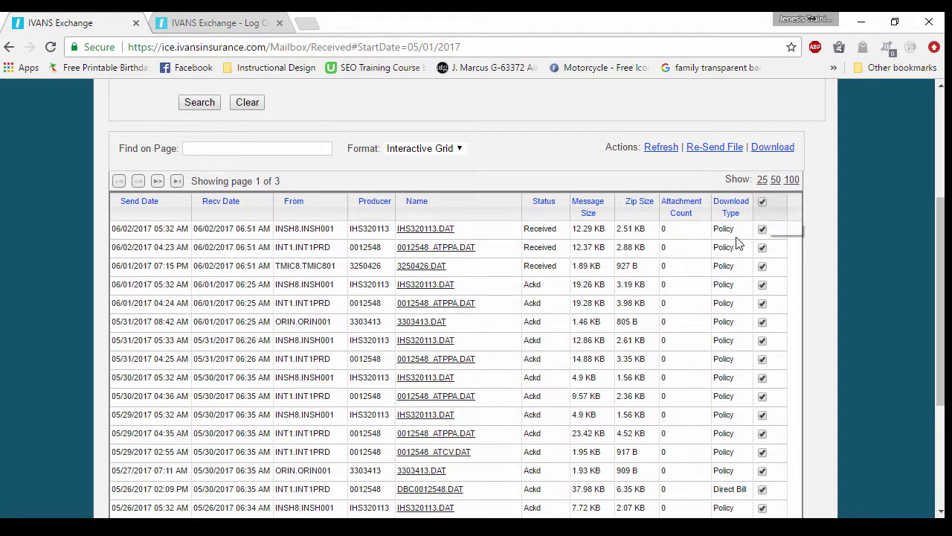
click(714, 147)
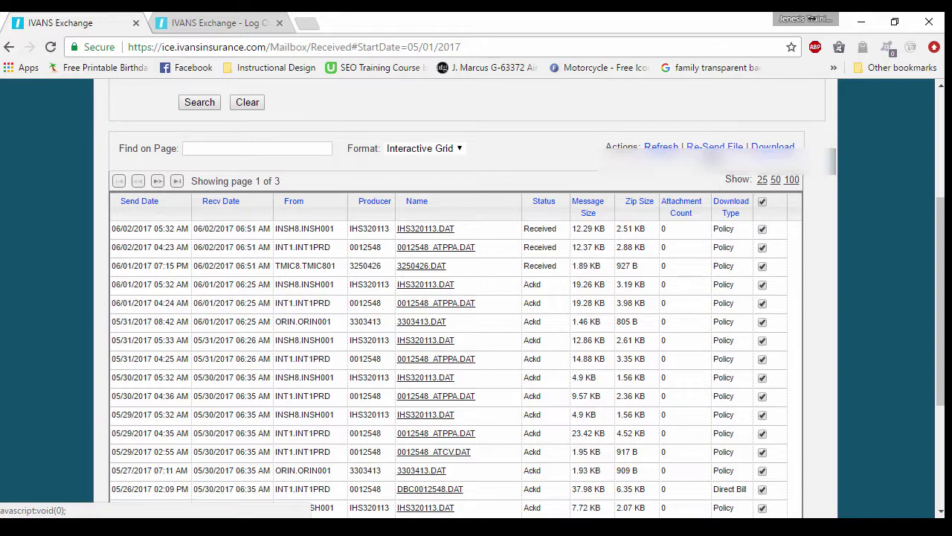
scroll(596, 195, up, 3)
- Search the Inbox from May 1, 2017 to 06/02/2017, returning an empty 0-file grid
mouse_move(217, 166)
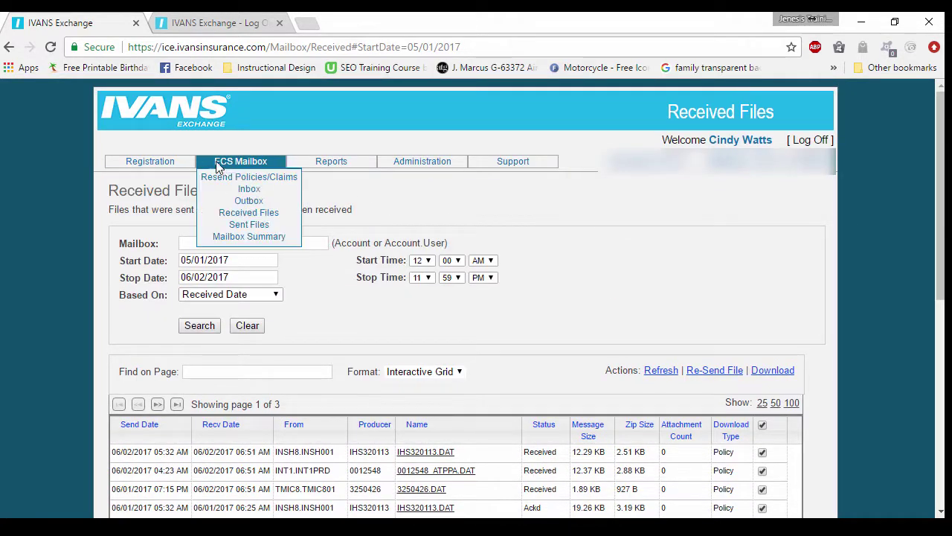
click(249, 190)
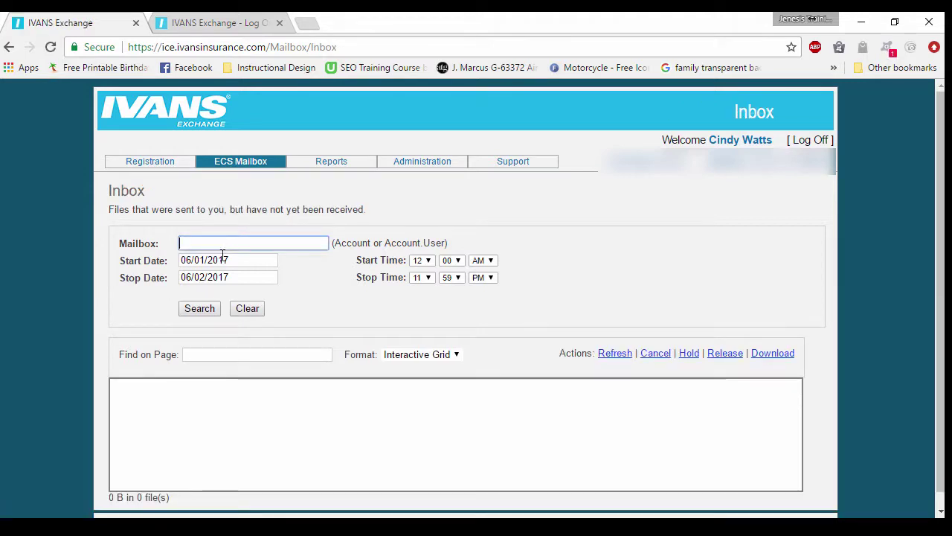
click(211, 260)
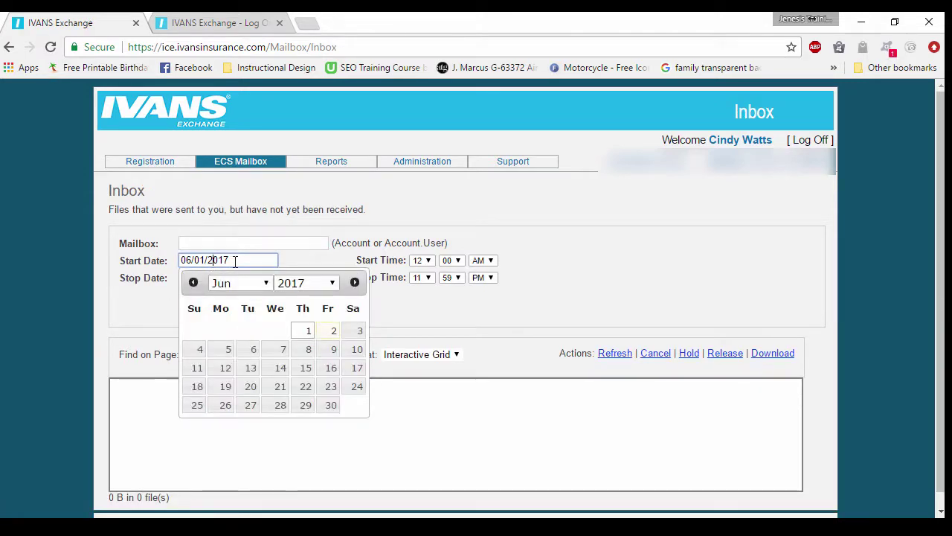
click(195, 283)
click(226, 331)
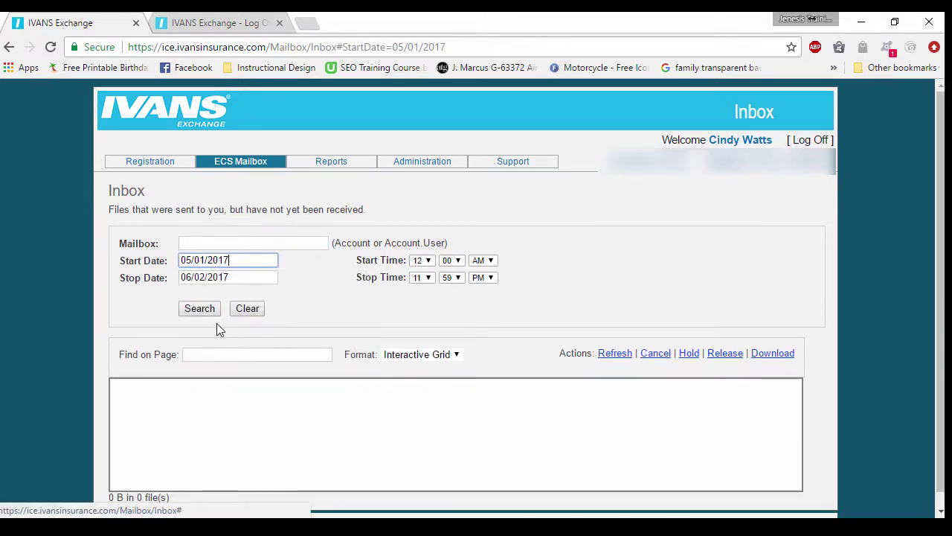
click(198, 309)
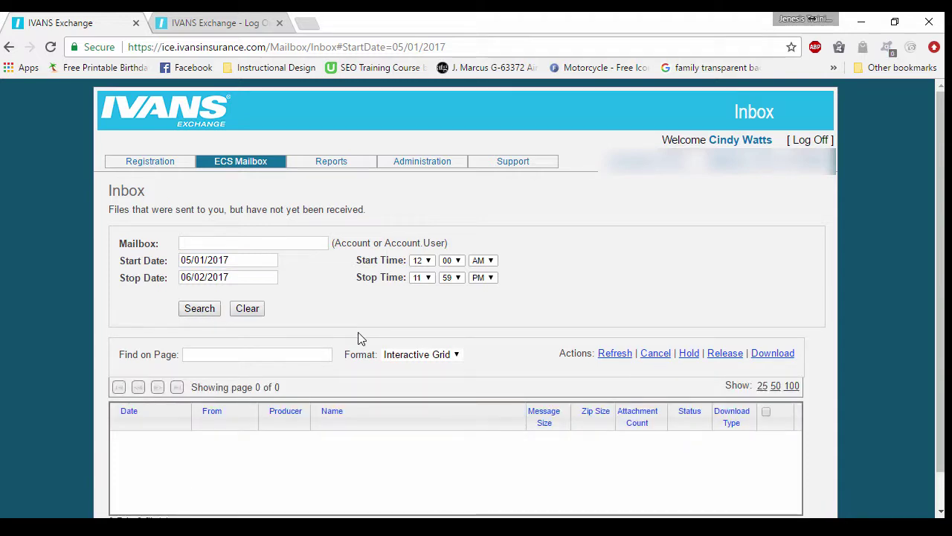
scroll(358, 335, down, 1)
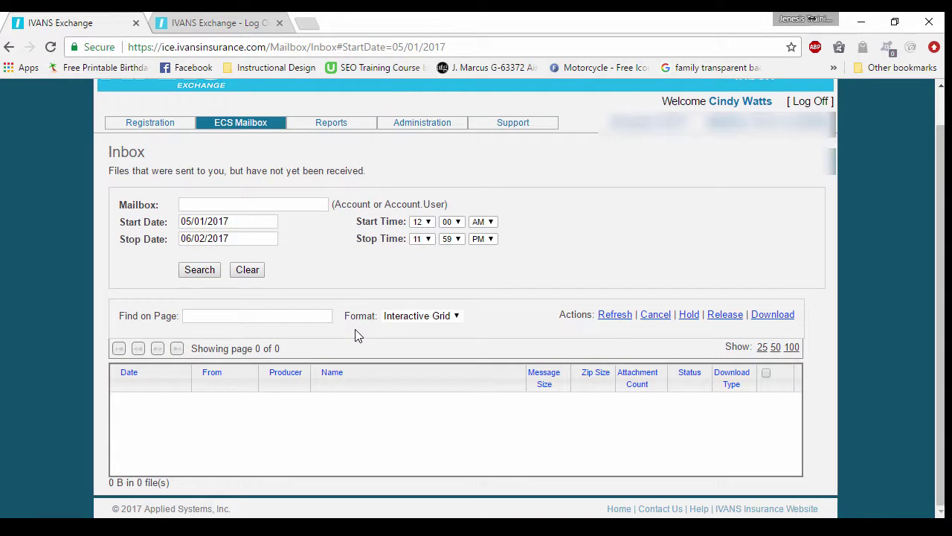